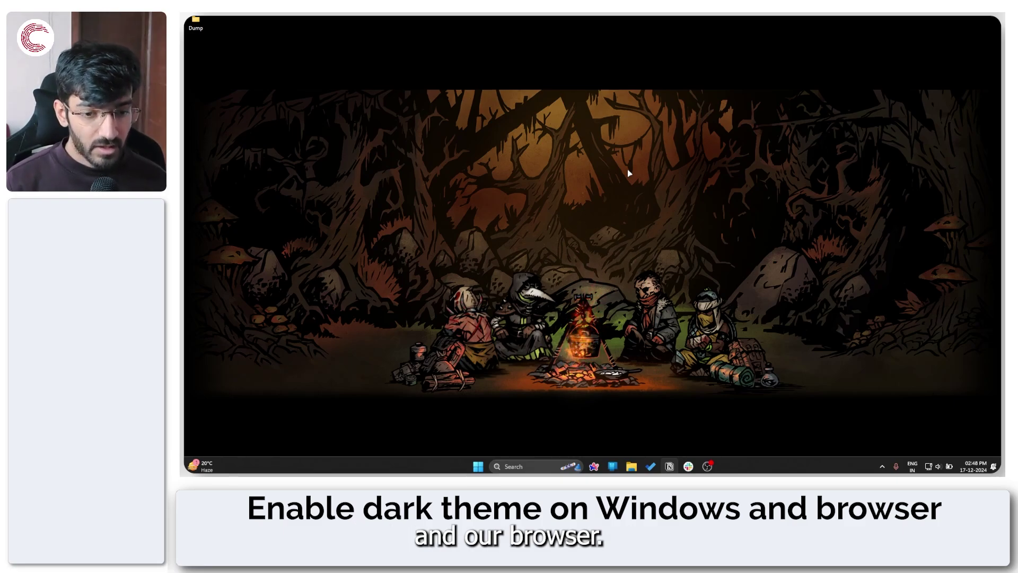
- Set Windows' colour mode to Dark under Personalization > Colors, then close Settings
key("super+i")
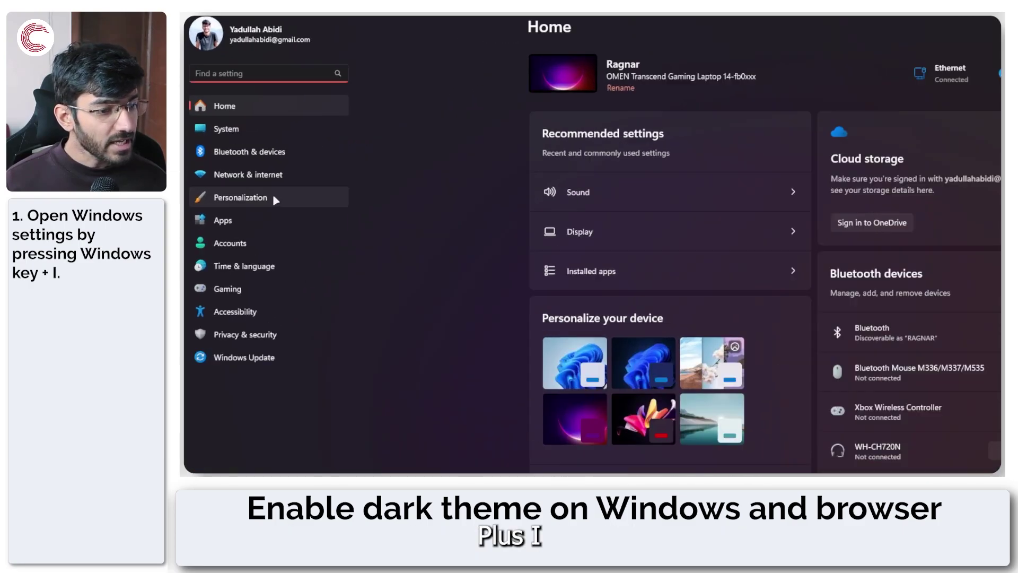
left_click(324, 251)
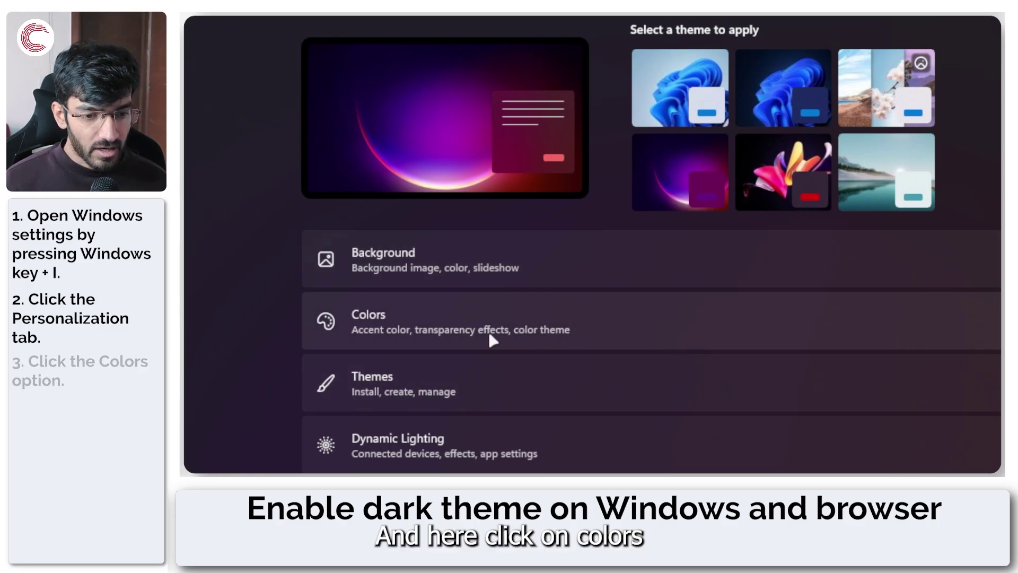
left_click(490, 336)
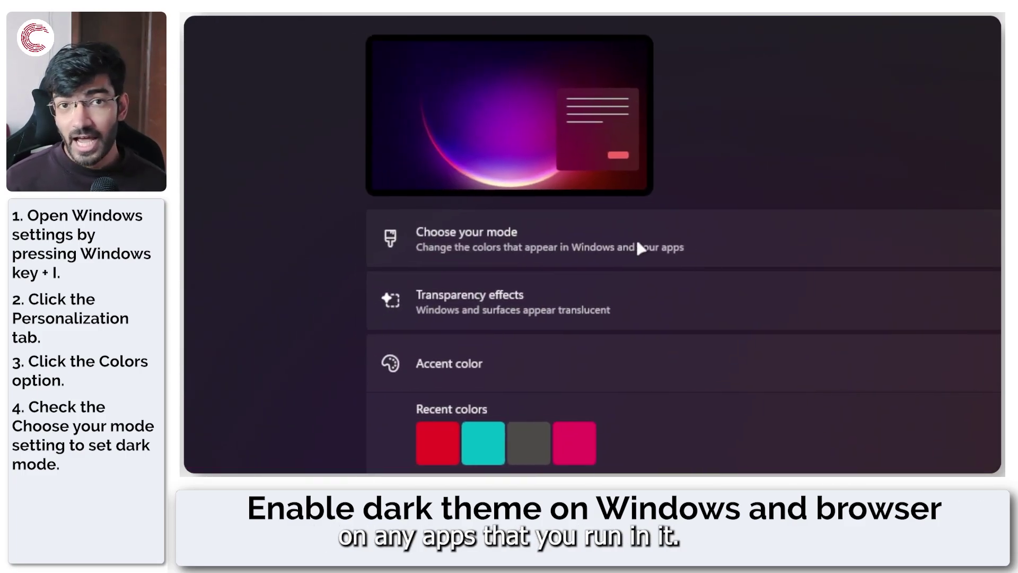
left_click(680, 245)
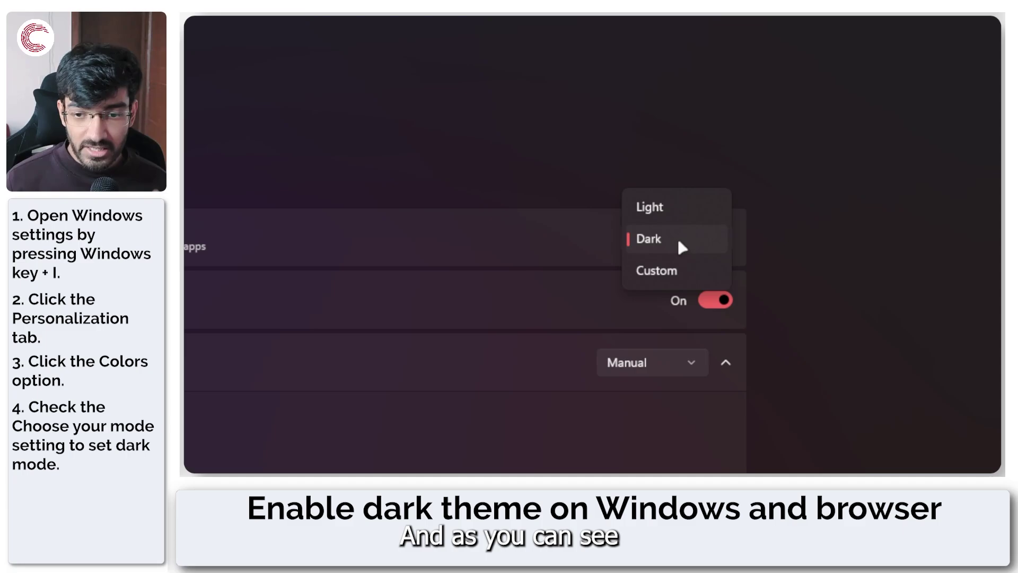
left_click(666, 270)
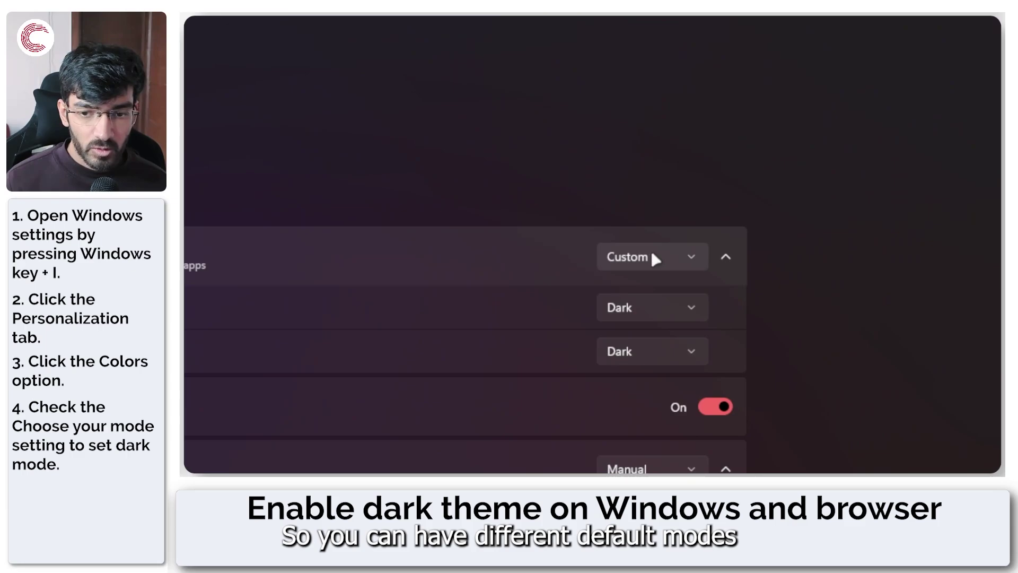
left_click(653, 257)
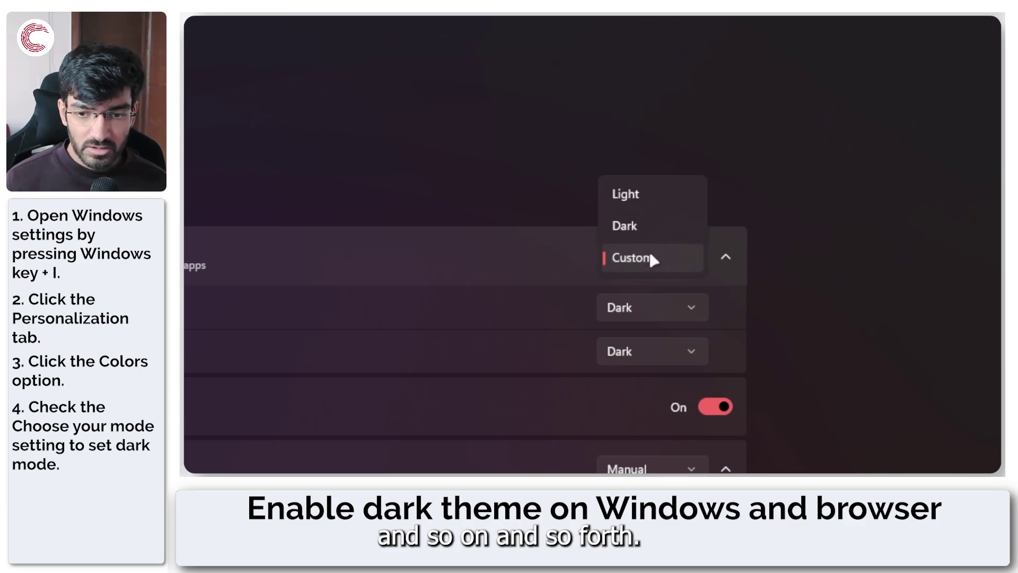
left_click(645, 221)
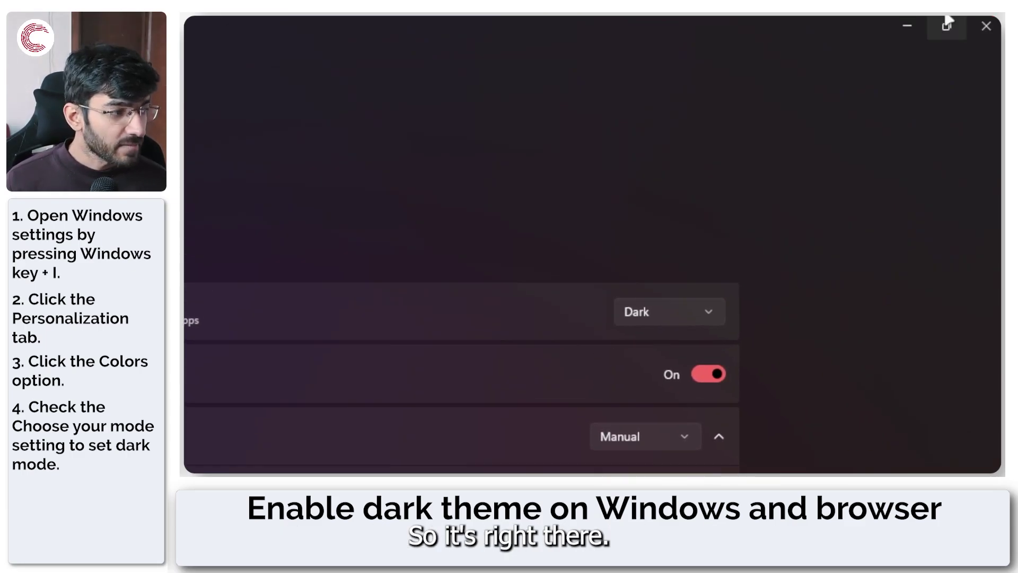
left_click(984, 24)
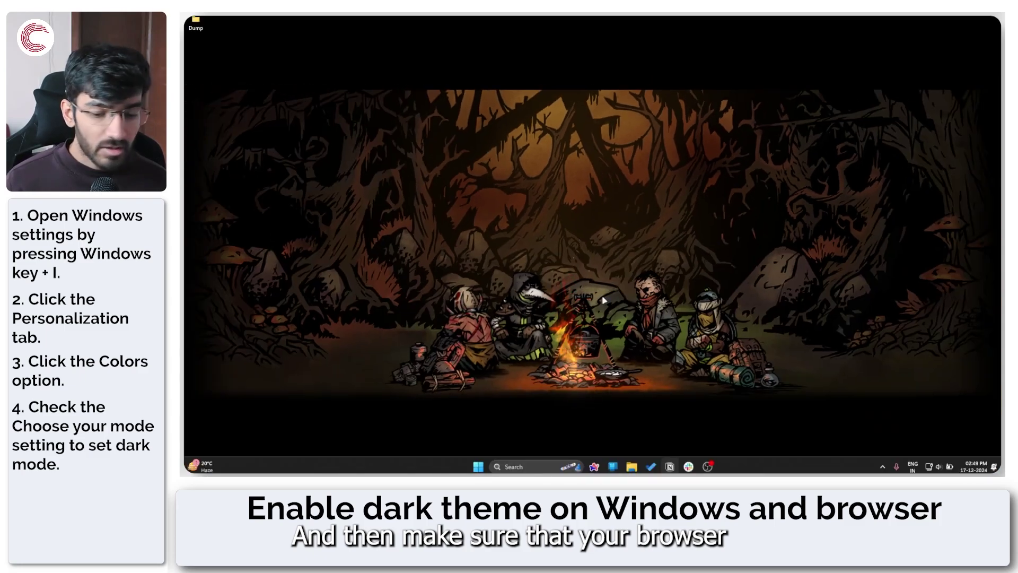
- Launch Arc from the taskbar and clear its unpinned tabs with Ctrl+Shift+K
left_click(593, 468)
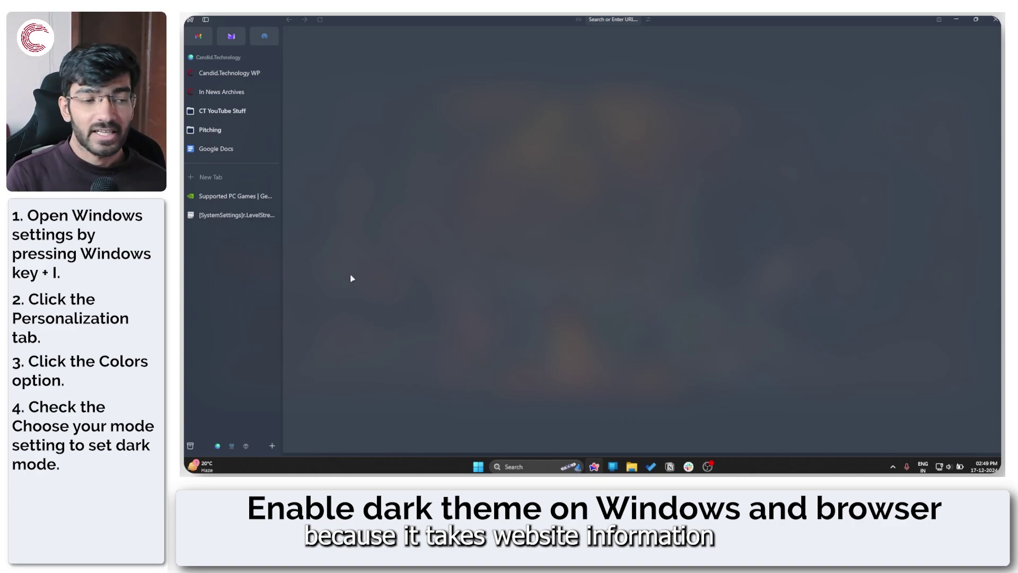
key("ctrl+shift+k")
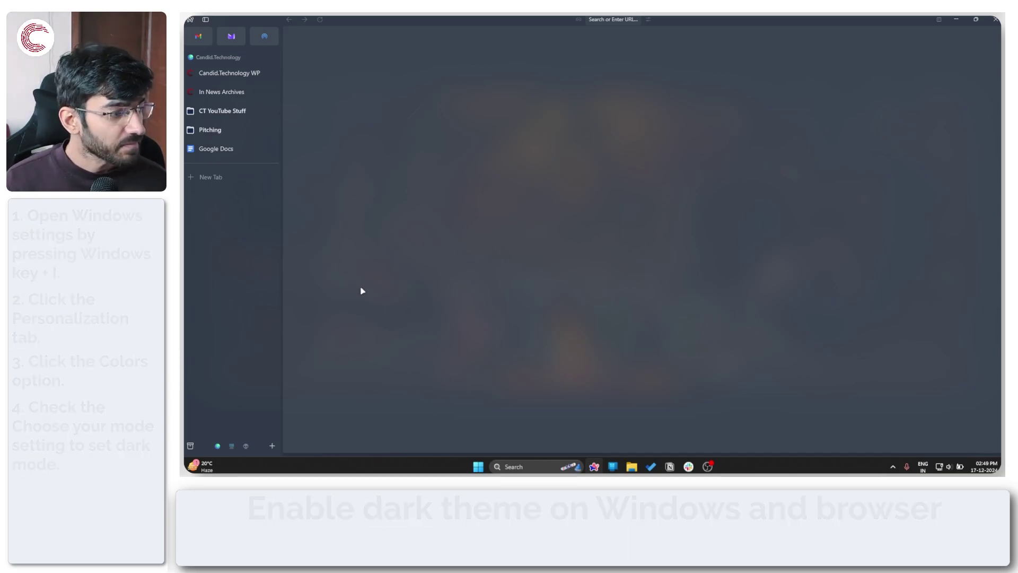
- Load youtube.com in a new tab
left_click(244, 180)
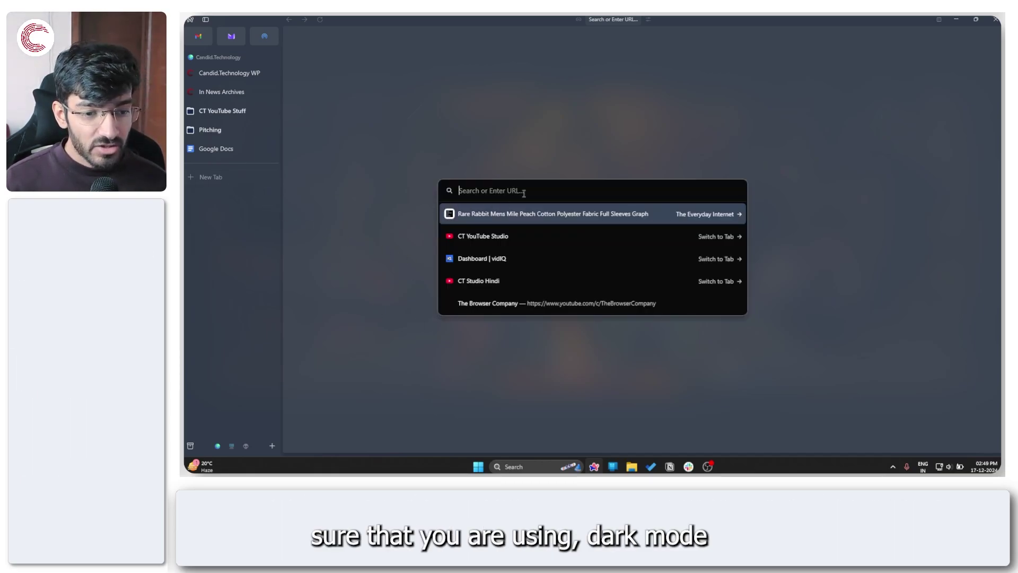
type("youtube.com")
key("Return")
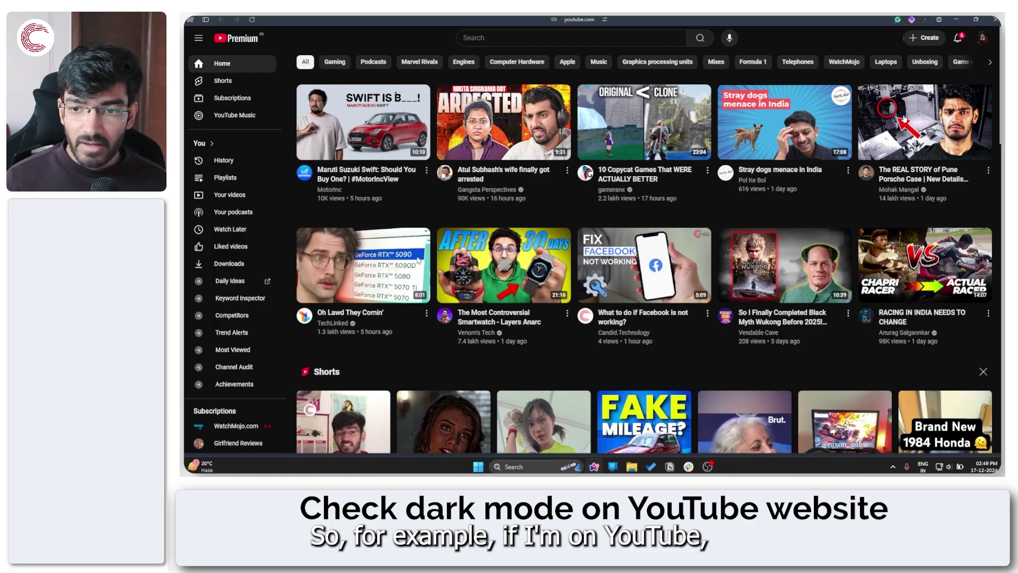
- Show YouTube's Appearance options from the account menu, with Use device theme selected
left_click(982, 37)
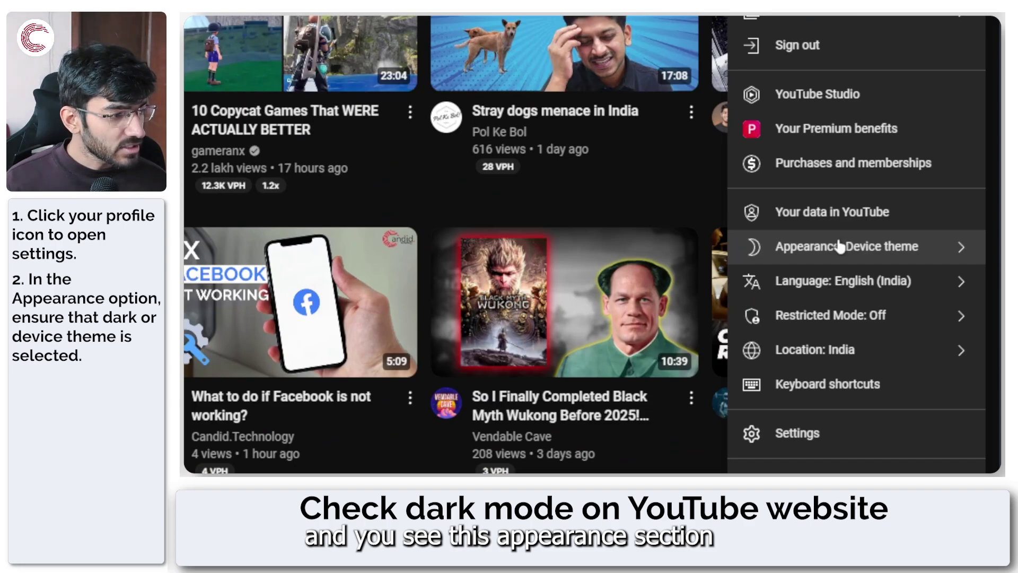
left_click(866, 253)
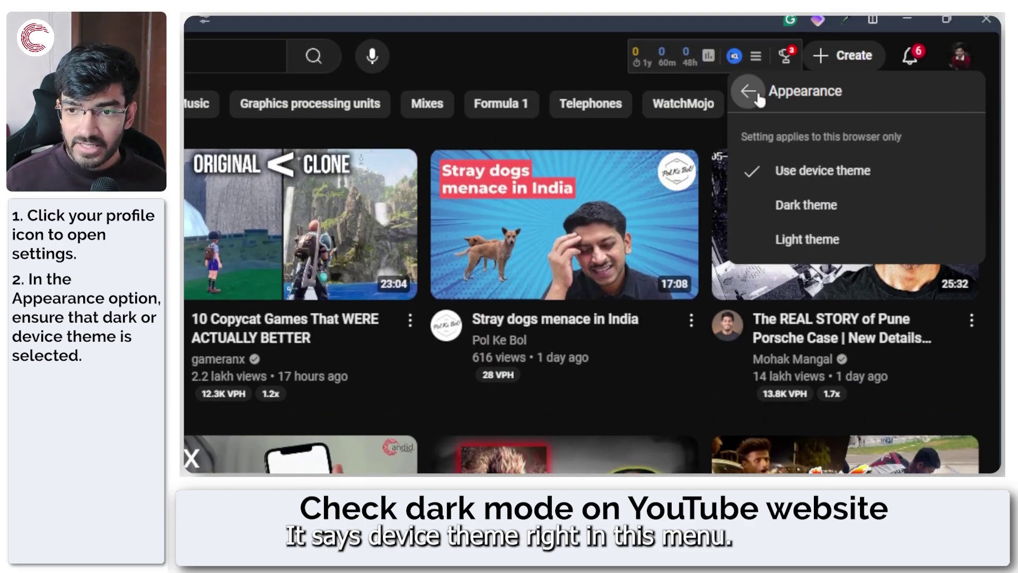
left_click(758, 96)
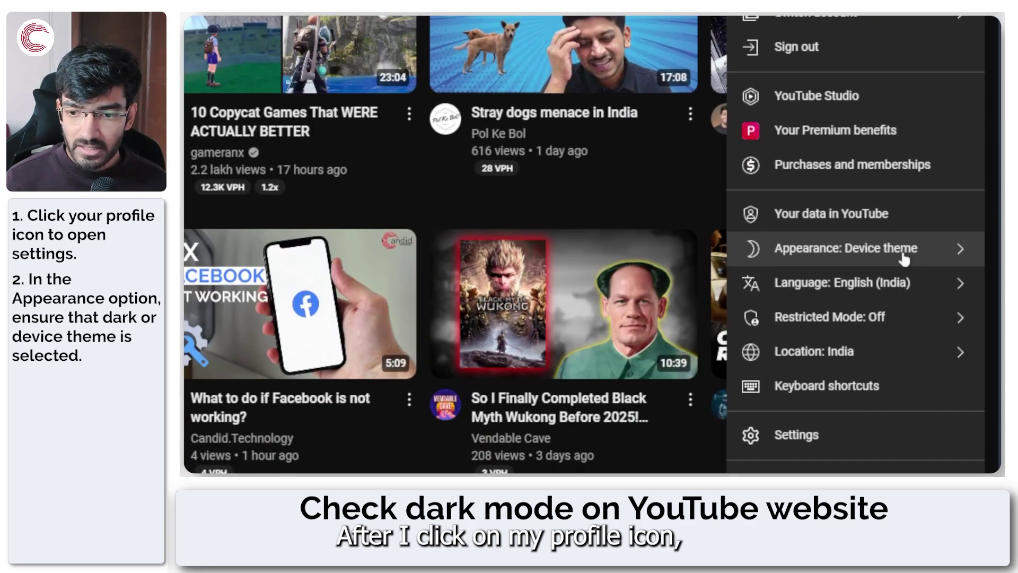
left_click(904, 256)
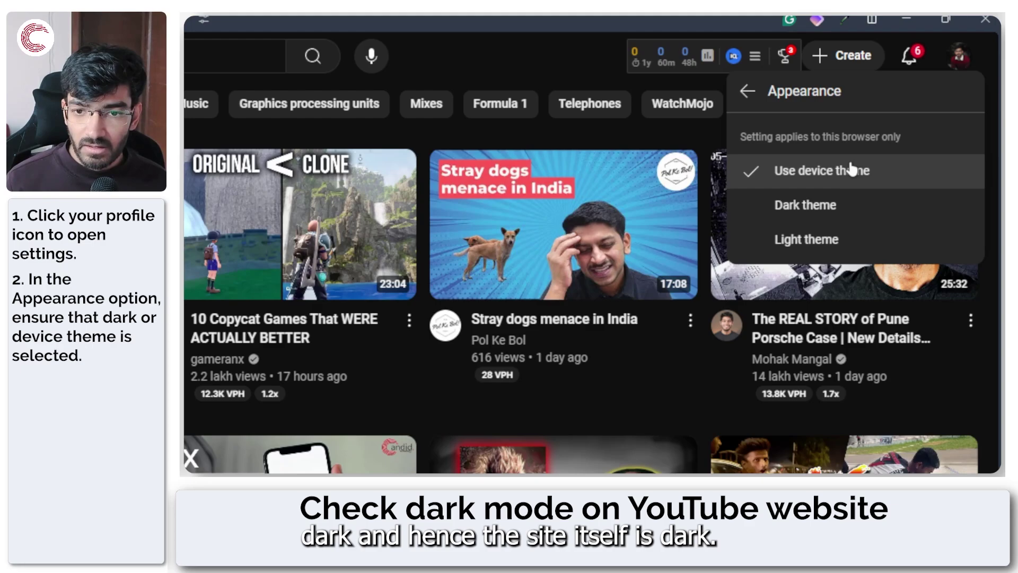
- Switch YouTube's appearance to Light theme, then back to Dark theme
left_click(846, 240)
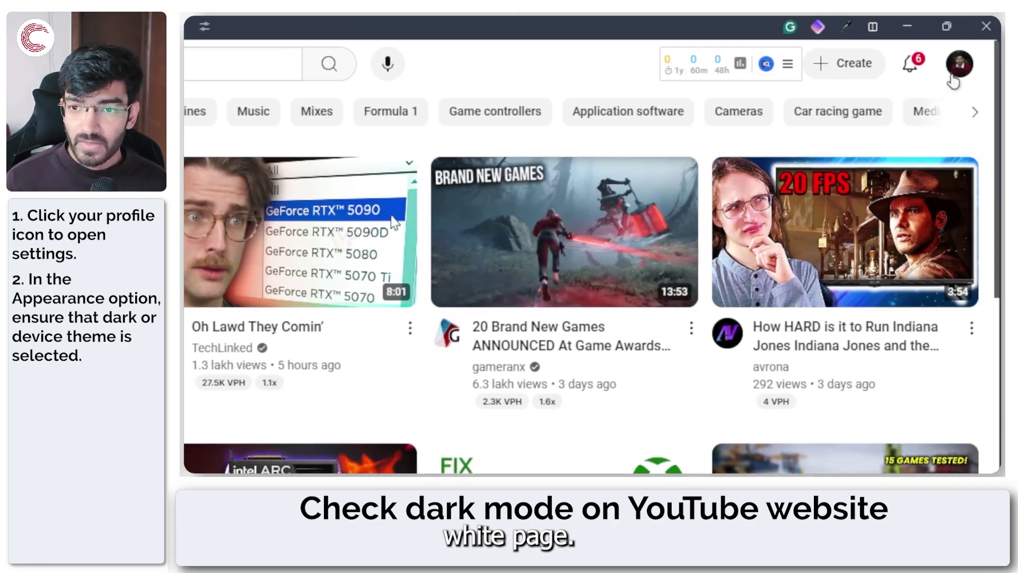
left_click(971, 64)
scroll(904, 236, "down", 5)
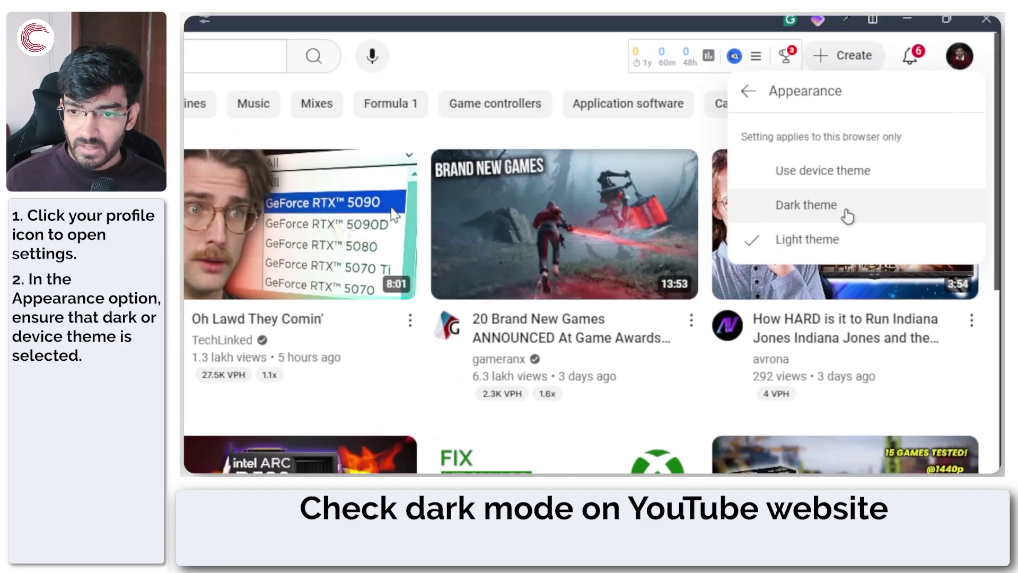
left_click(784, 212)
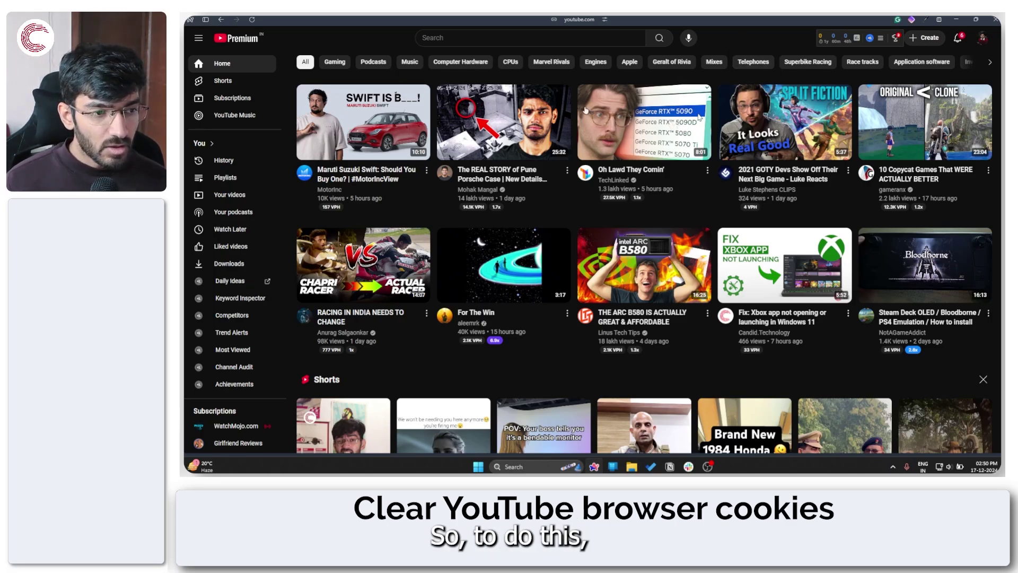
- In Arc settings, go to the Default profile and follow Clear Browsing Data to Privacy and security
left_click(191, 21)
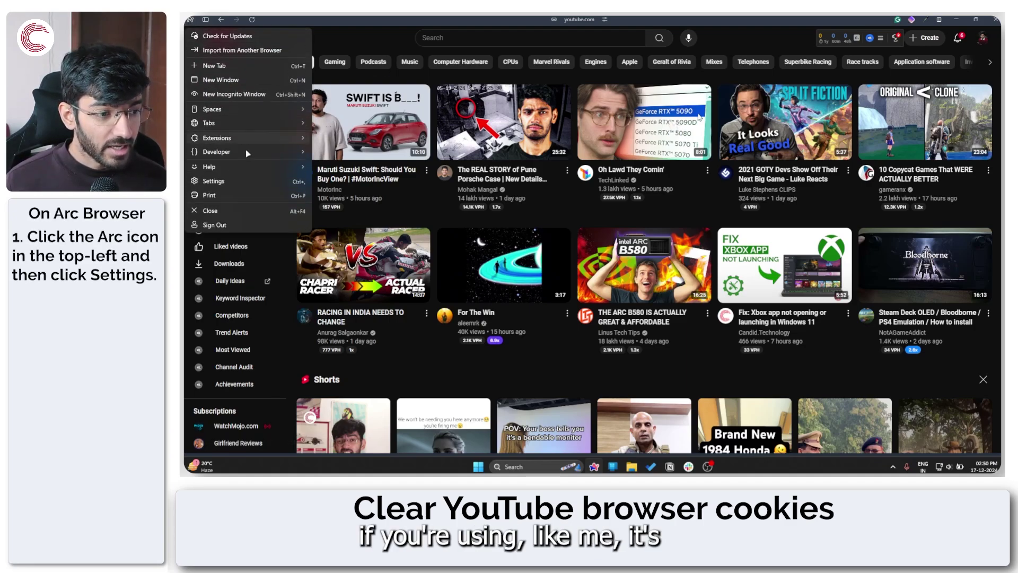
left_click(254, 181)
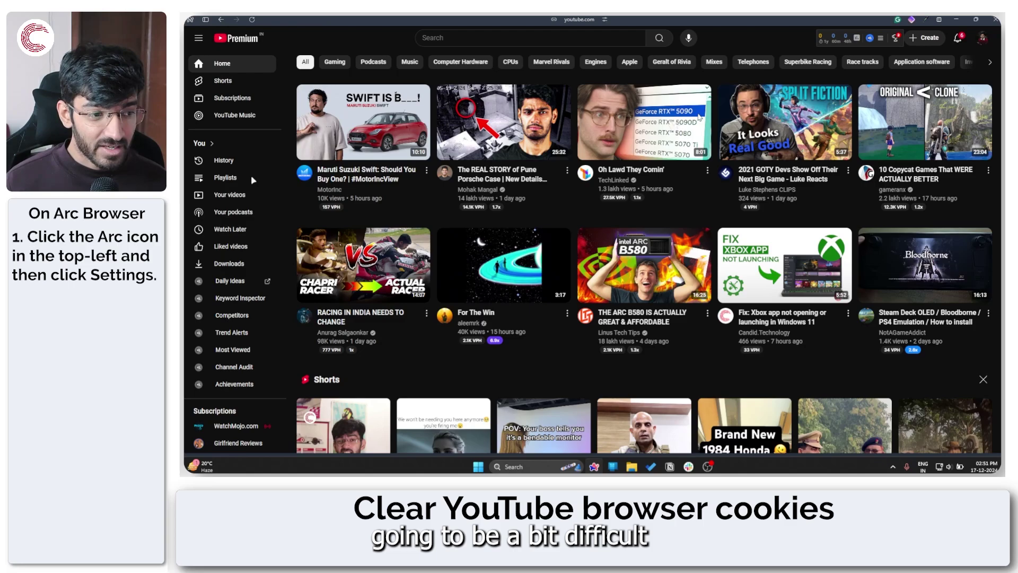
scroll(582, 230, "down", 8)
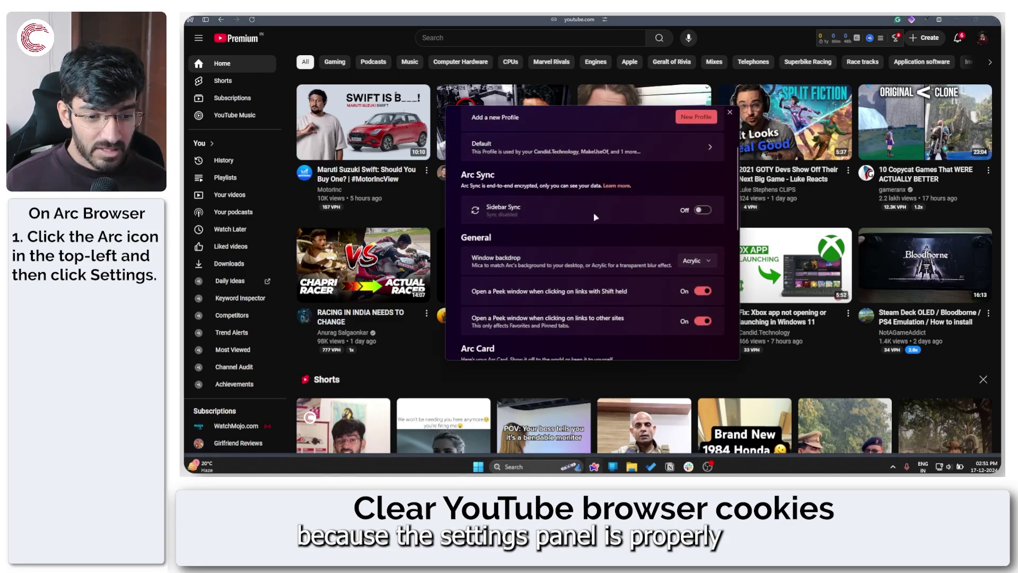
scroll(637, 217, "down", 3)
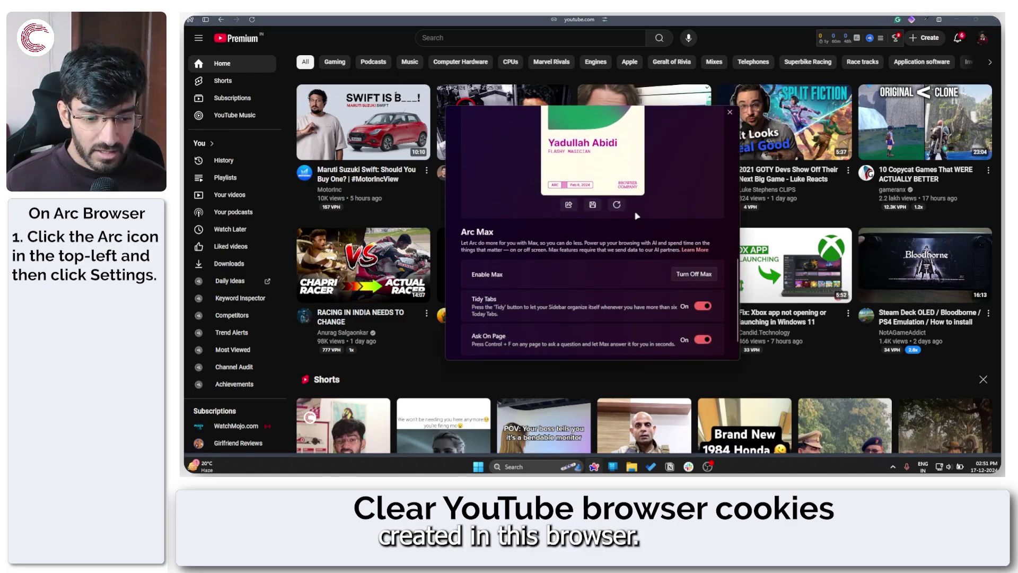
scroll(636, 219, "up", 8)
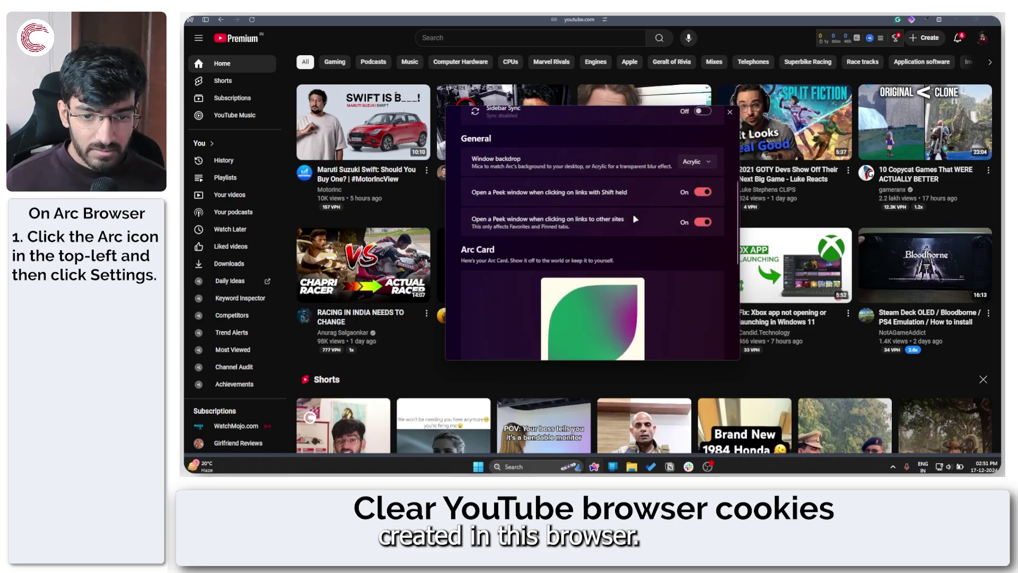
scroll(610, 212, "up", 1)
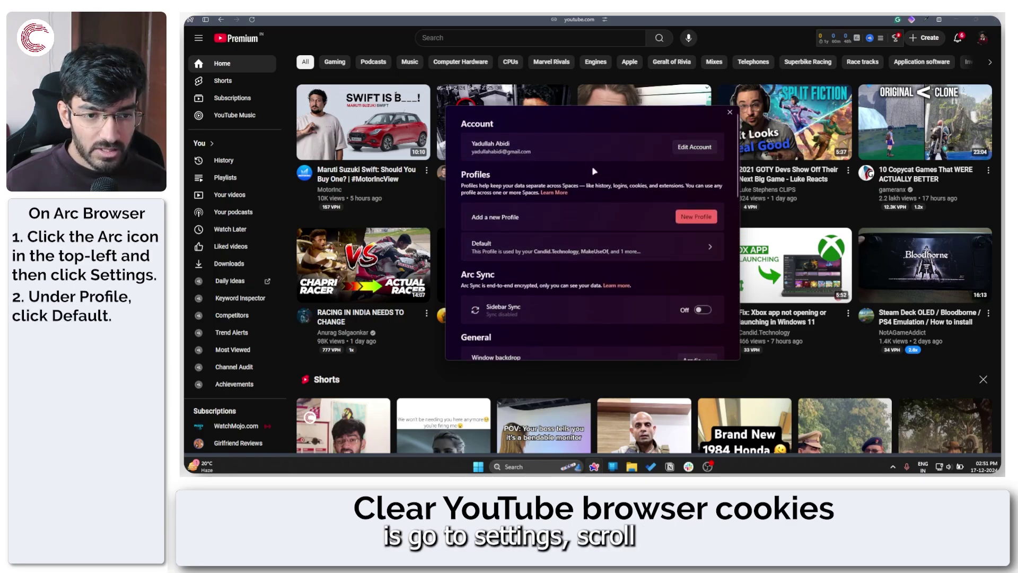
scroll(554, 156, "down", 4)
scroll(554, 156, "down", 5)
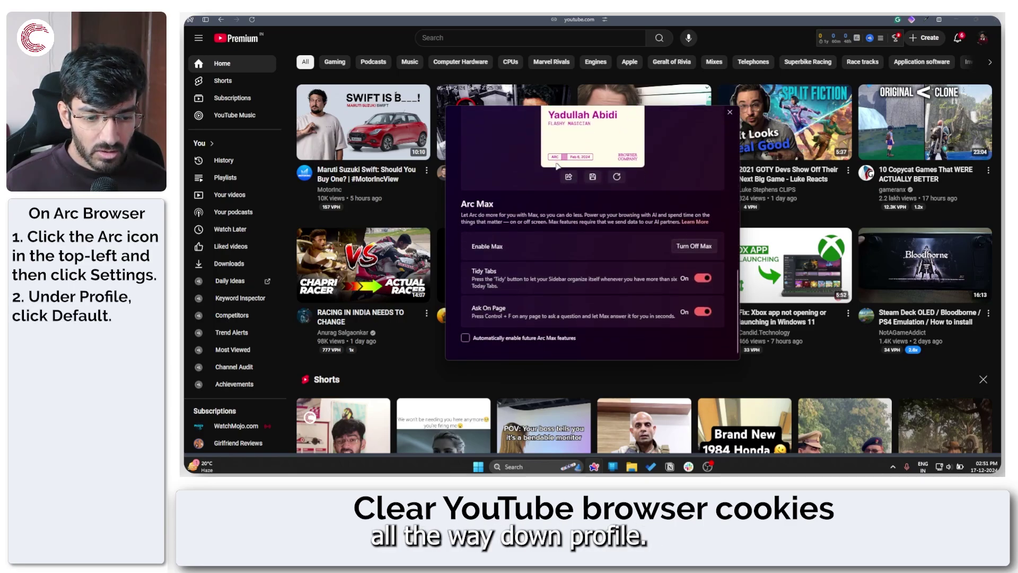
scroll(609, 179, "up", 5)
left_click(531, 252)
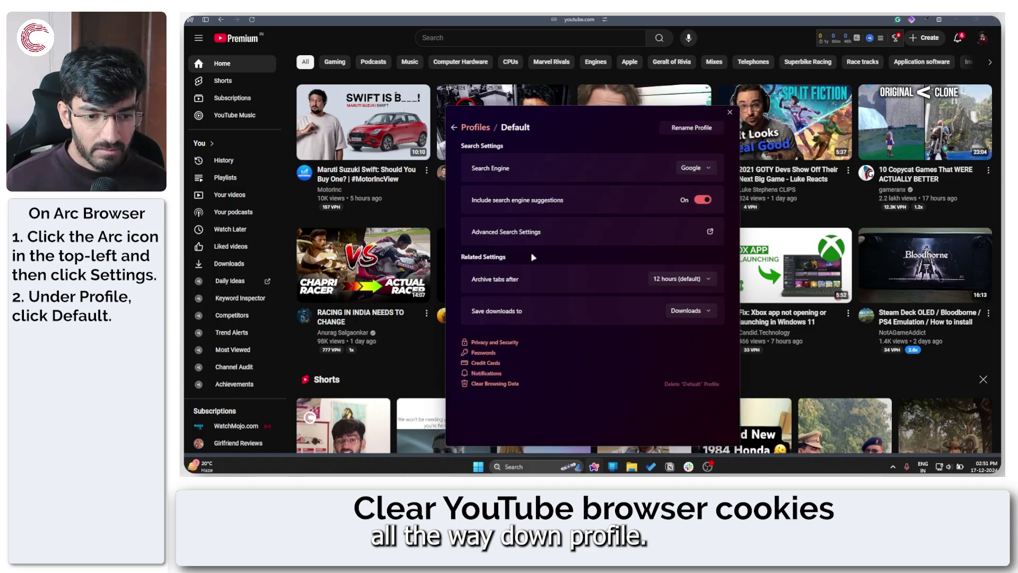
left_click(494, 384)
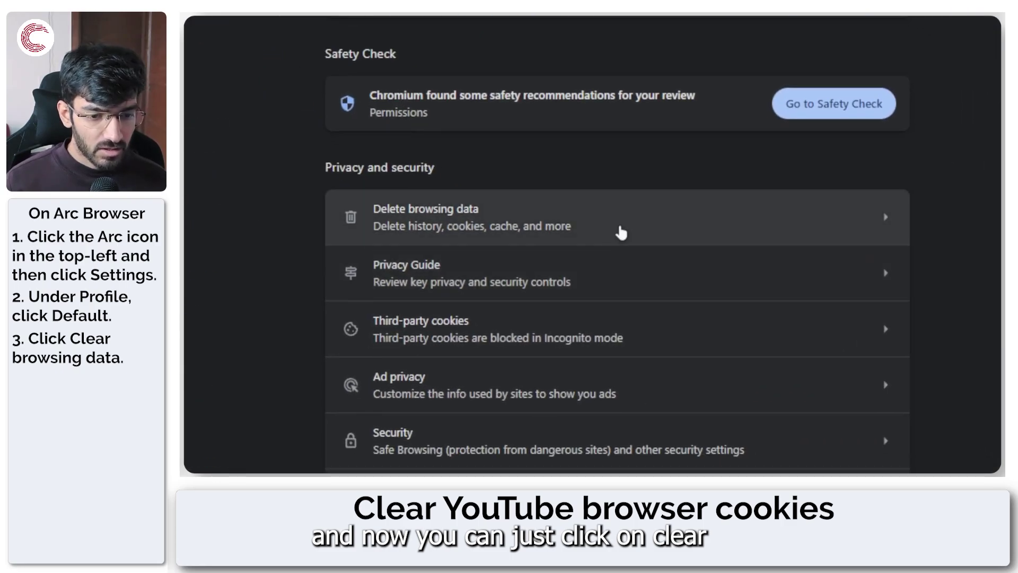
- Delete Arc's cookies and cached images for All time, leaving browsing history unchecked
left_click(622, 232)
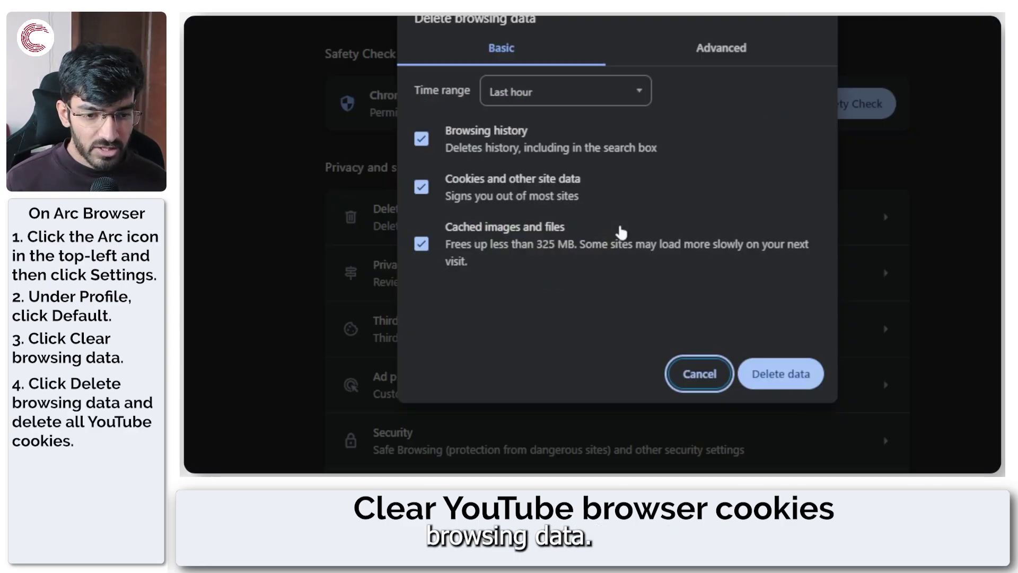
left_click(565, 96)
left_click(572, 199)
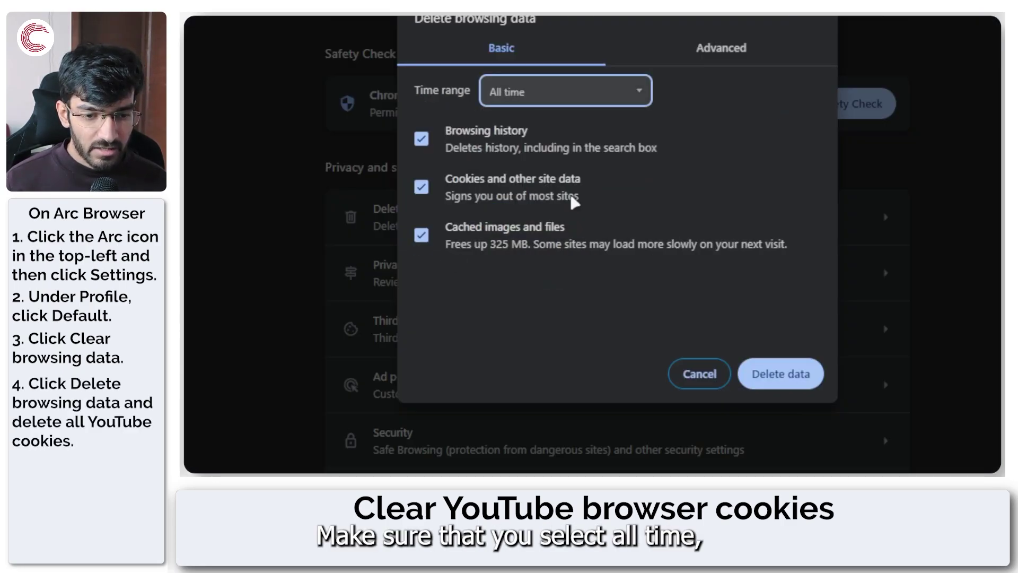
left_click(444, 149)
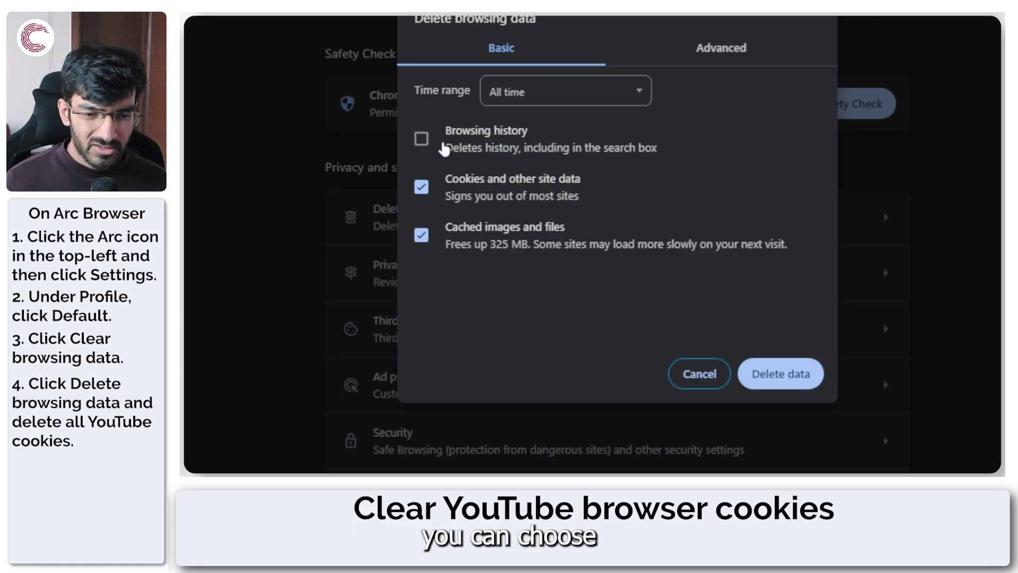
left_click(443, 149)
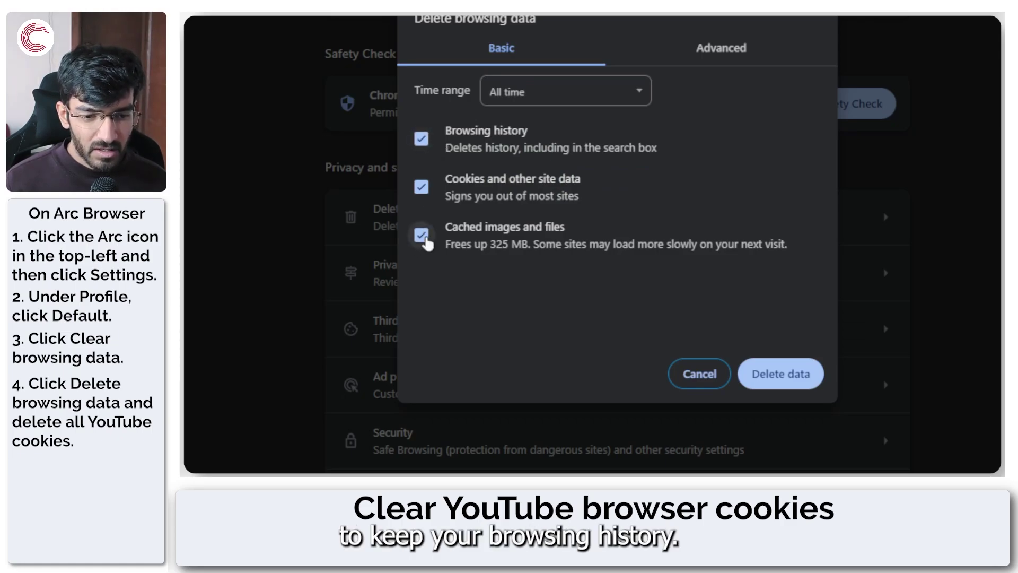
left_click(430, 143)
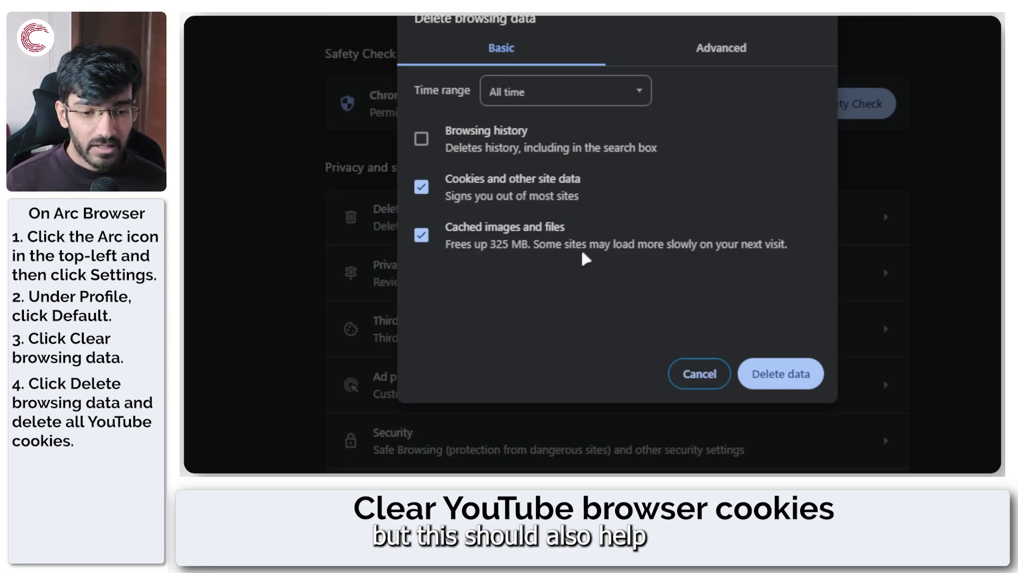
left_click(695, 372)
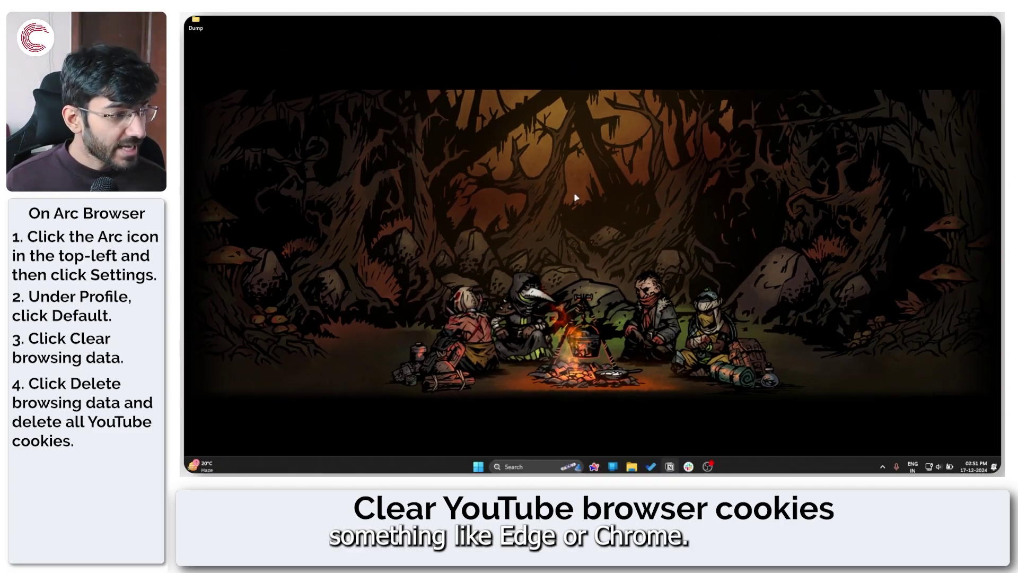
- Launch Chrome from Start search and bring up its Delete browsing data dialog
key("super")
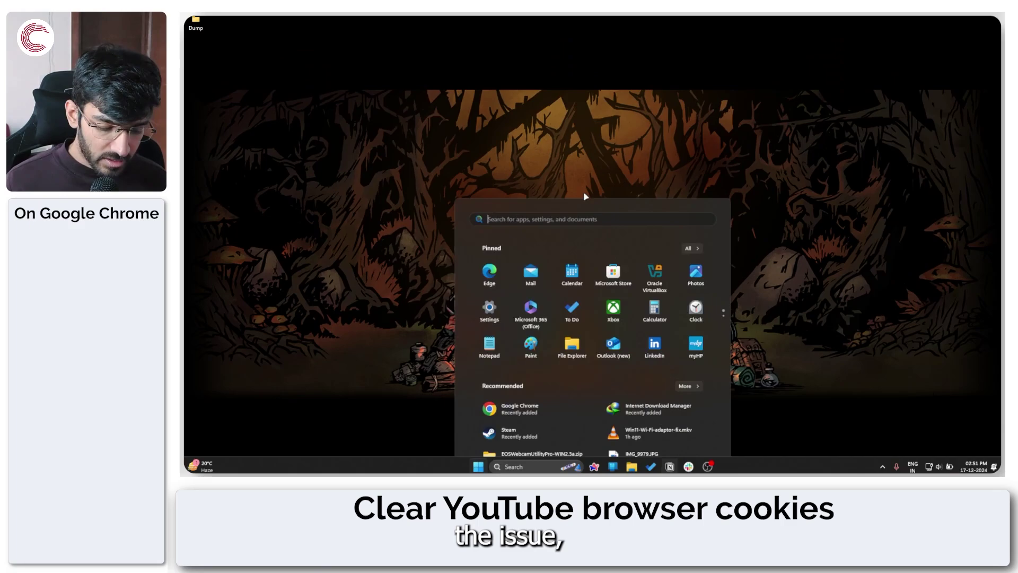
type("chrome")
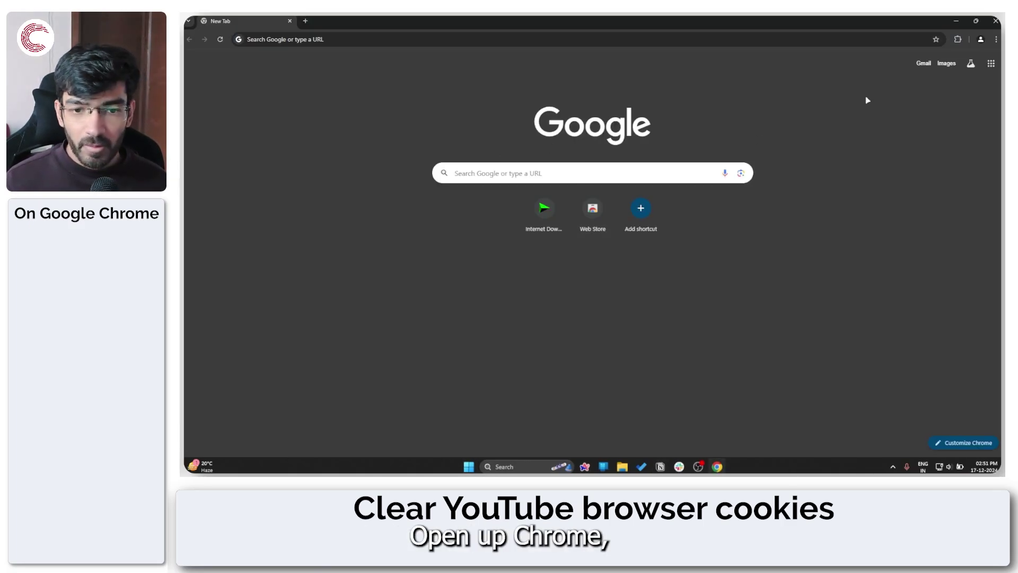
left_click(996, 40)
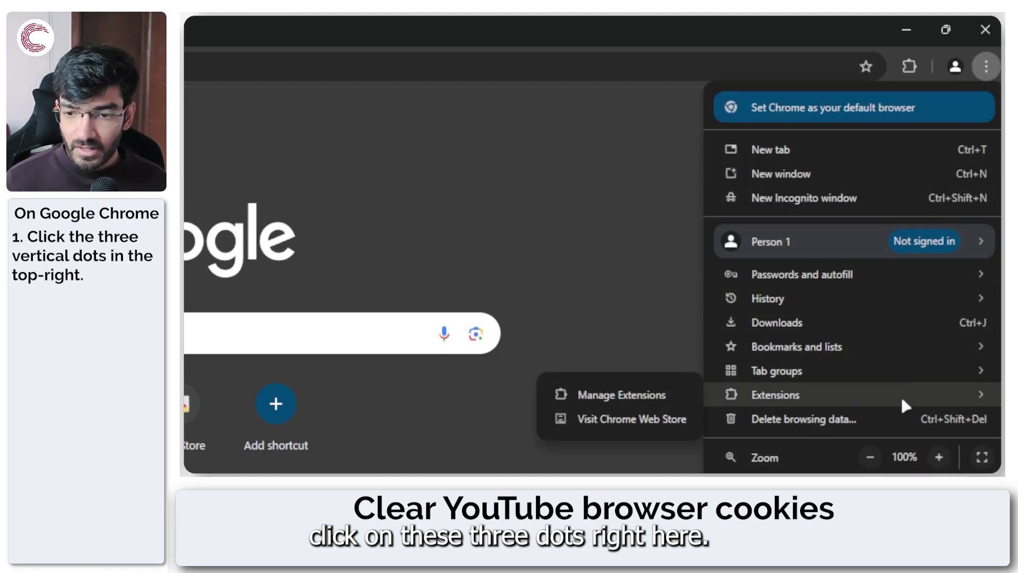
left_click(806, 419)
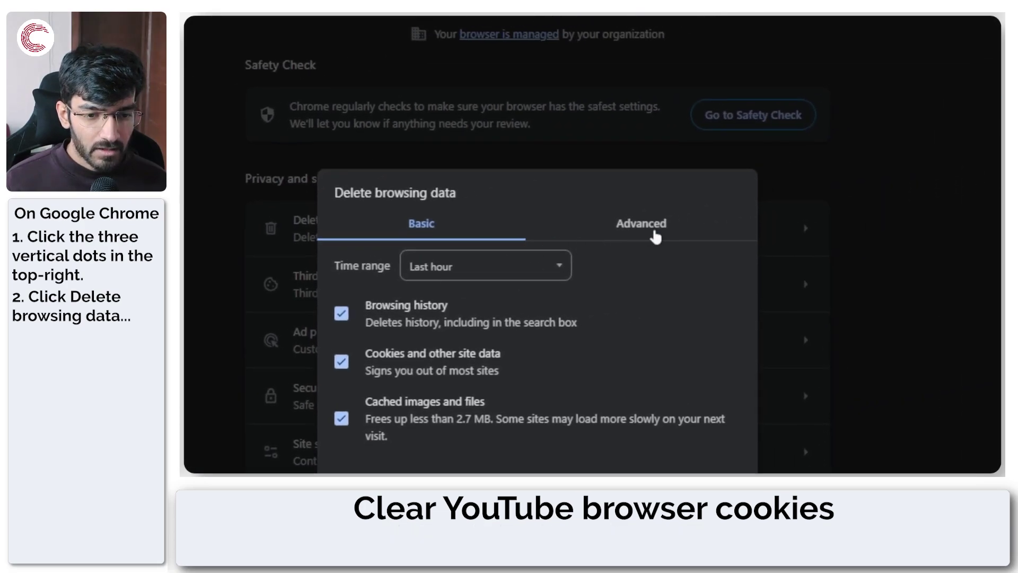
- Delete Chrome's history, cookies and cached images with the time range set to All time
left_click(655, 235)
scroll(507, 324, "down", 2)
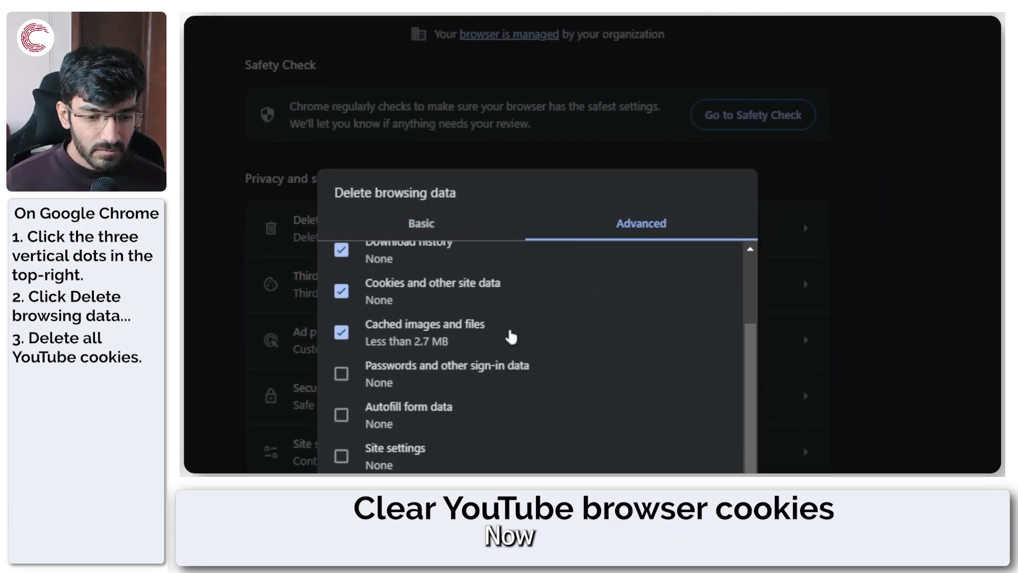
scroll(507, 324, "up", 3)
left_click(438, 226)
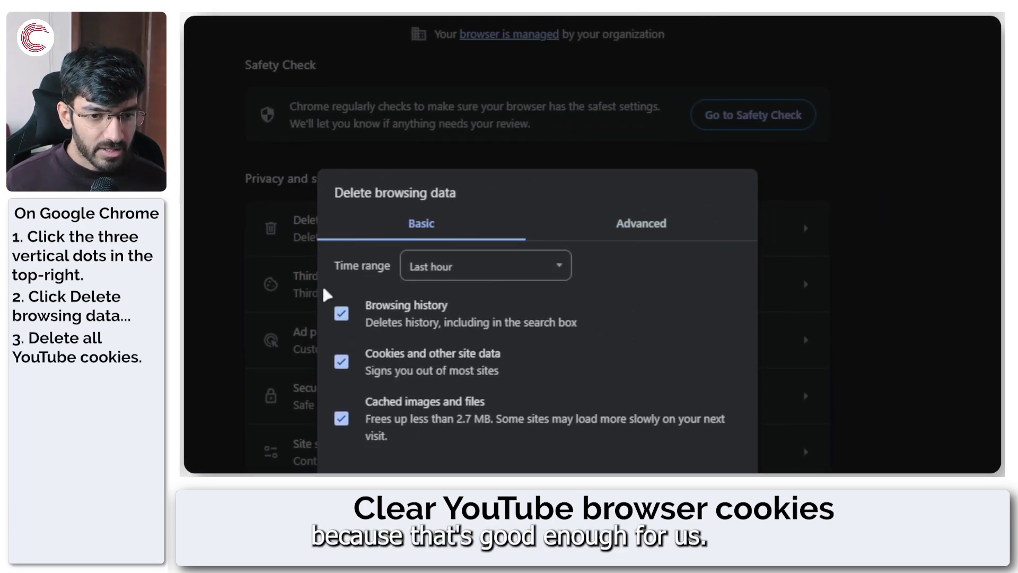
left_click(504, 268)
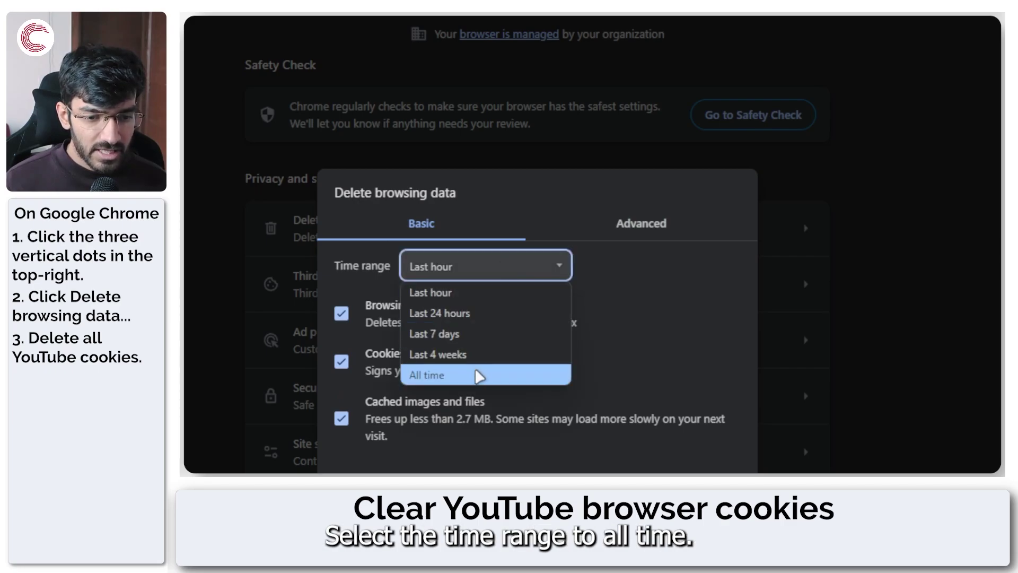
left_click(477, 438)
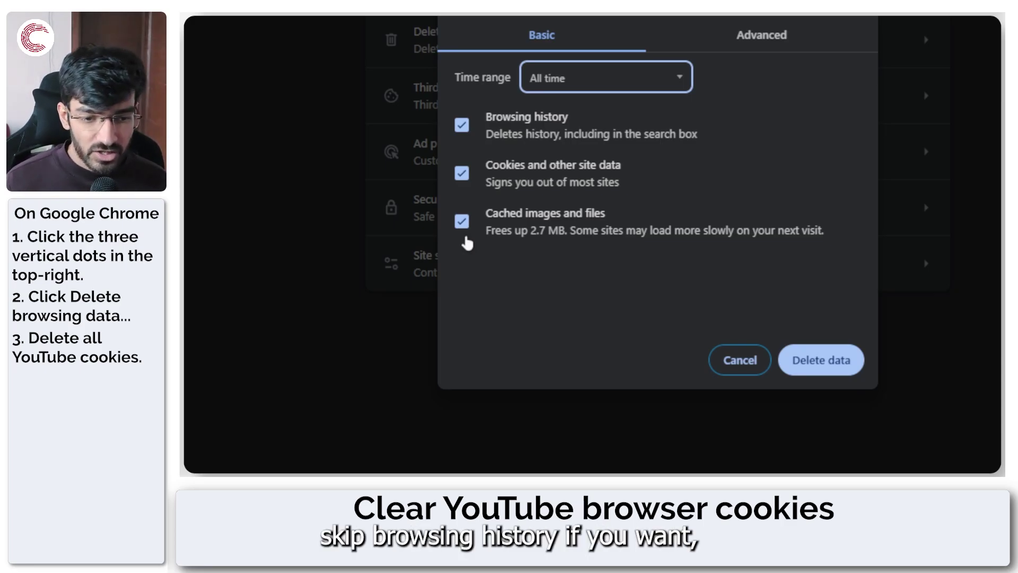
left_click(806, 364)
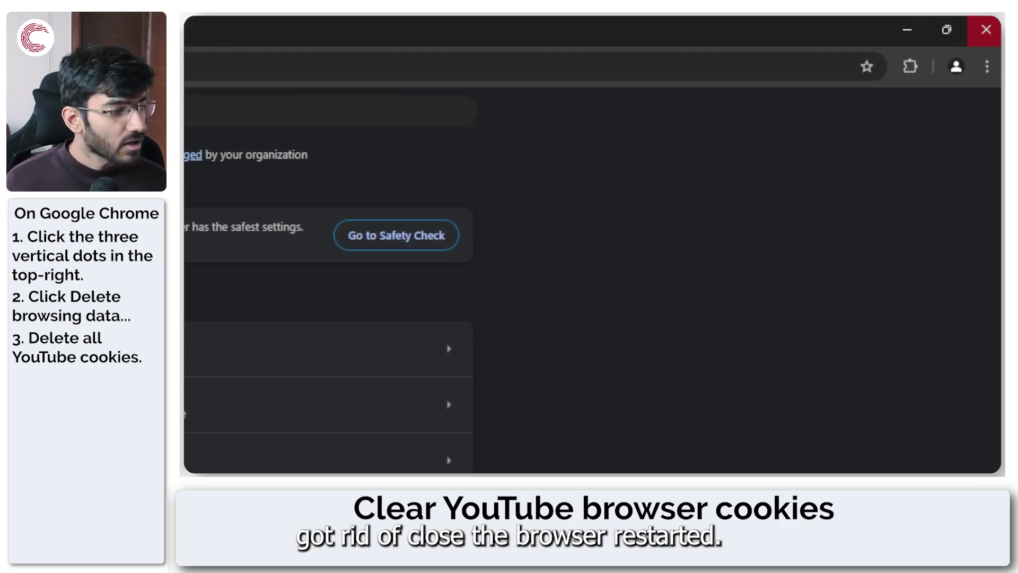
- Close the Chrome window to reveal the desktop wallpaper
left_click(984, 29)
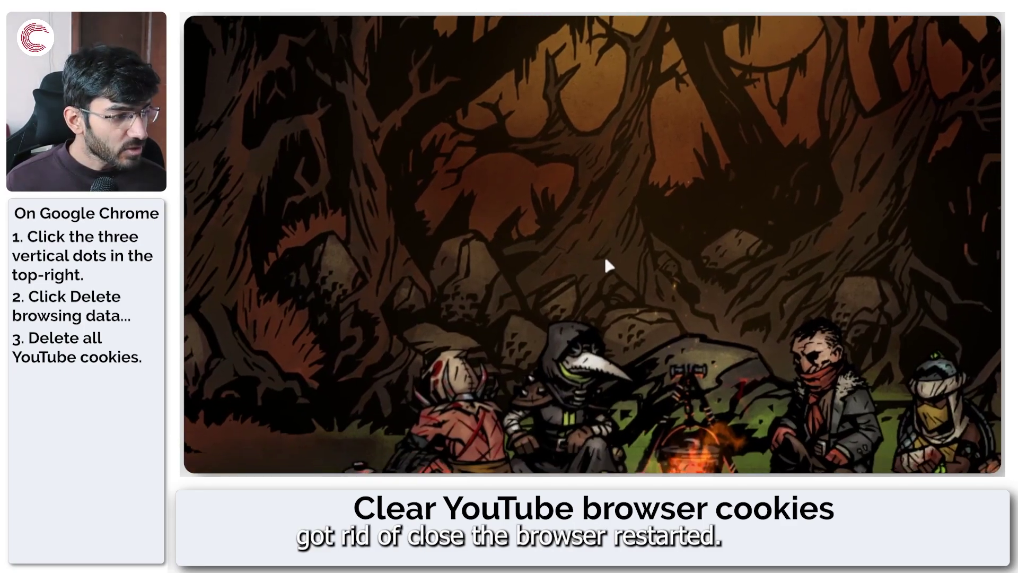